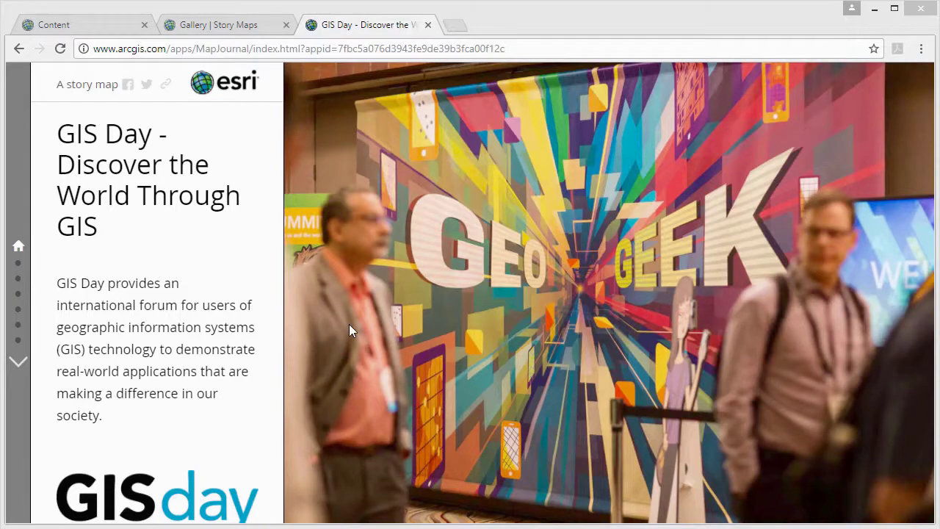
# Explore the GIS Day journal sections and event clusters, then fly the Lyon scene to Park Option A
pyautogui.click(19, 266)
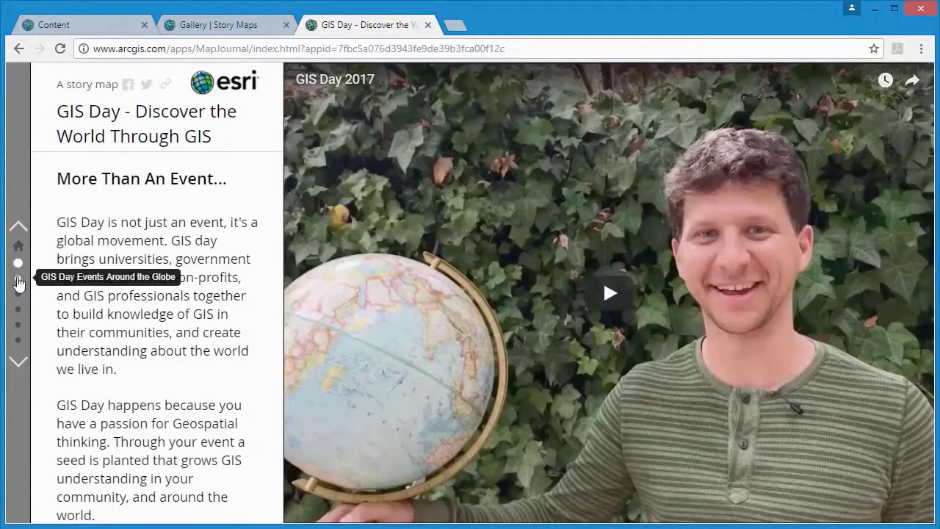
pyautogui.click(19, 280)
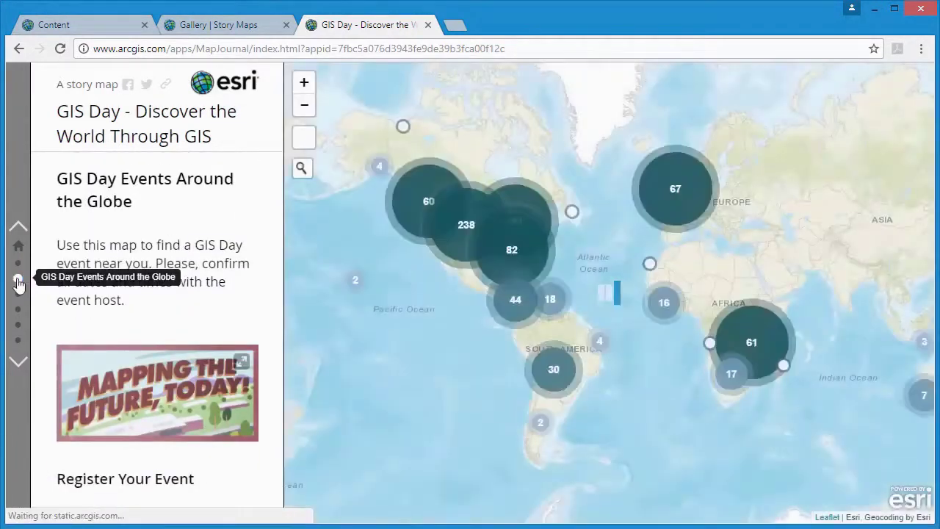
pyautogui.click(510, 311)
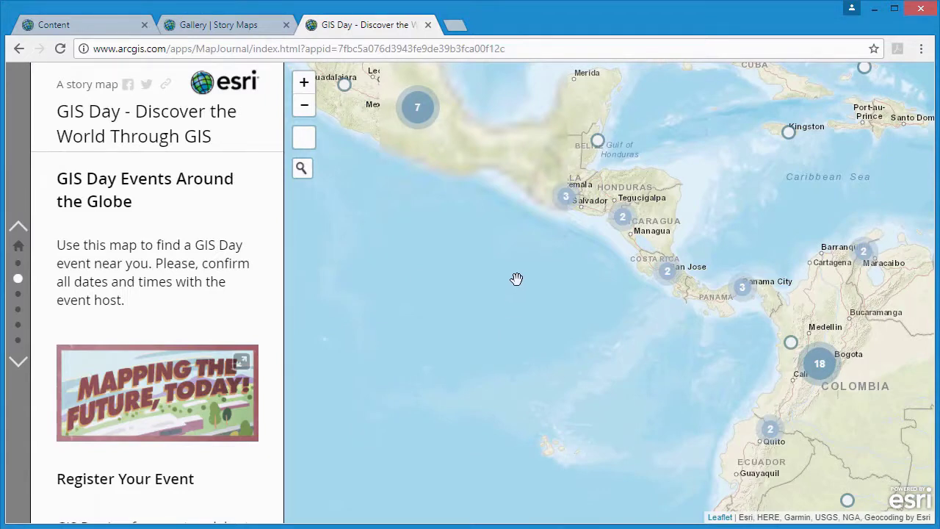
pyautogui.click(421, 121)
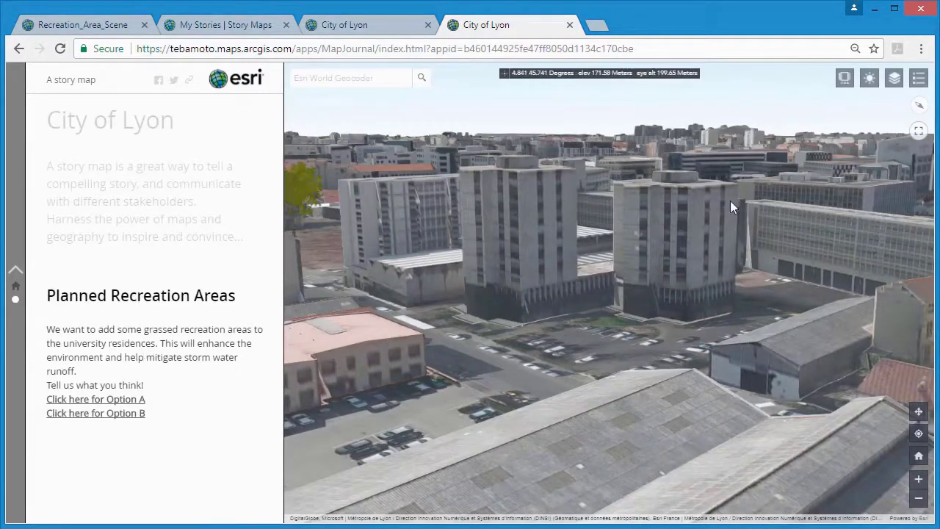
pyautogui.click(843, 80)
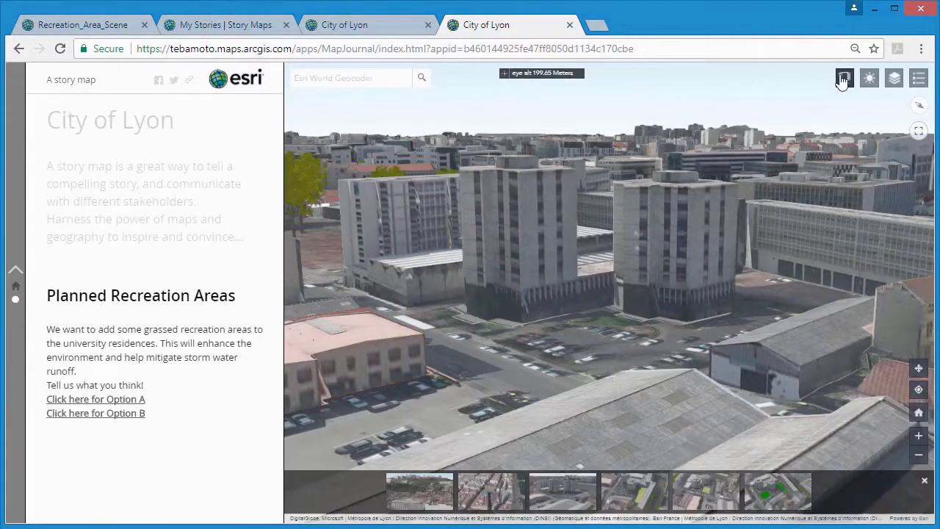
pyautogui.click(635, 492)
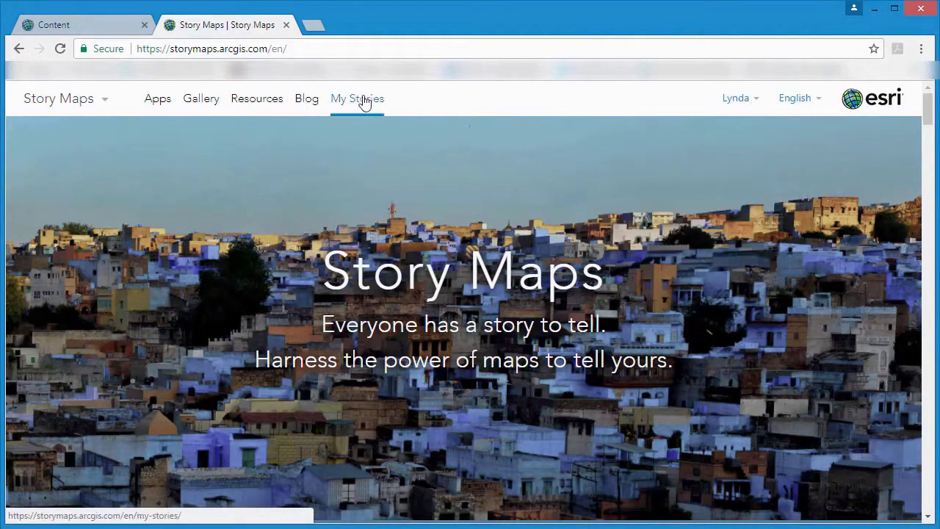
# From My Stories, create a first story, toggling Ask the Pros before choosing the Map Journal app
pyautogui.click(365, 102)
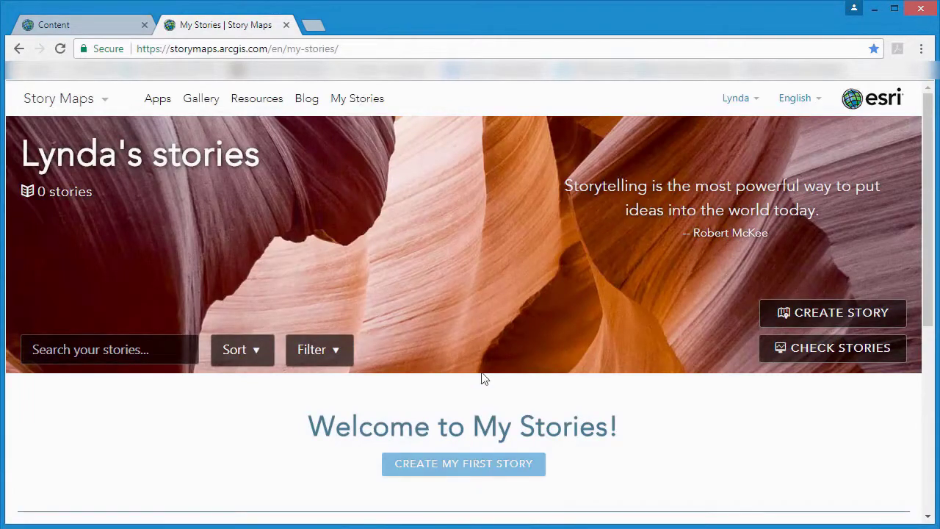
pyautogui.scroll(-1, 483, 379)
pyautogui.click(474, 398)
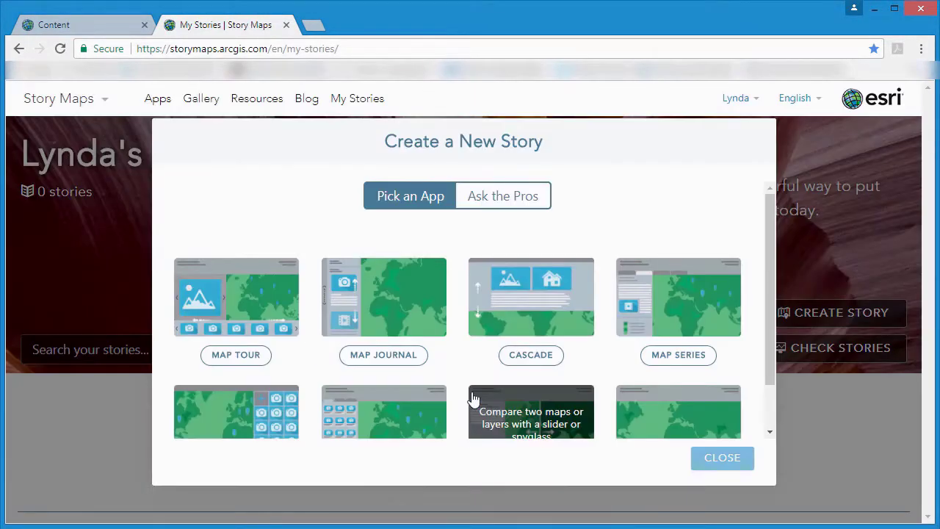
pyautogui.moveTo(765, 231); pyautogui.dragTo(770, 207)
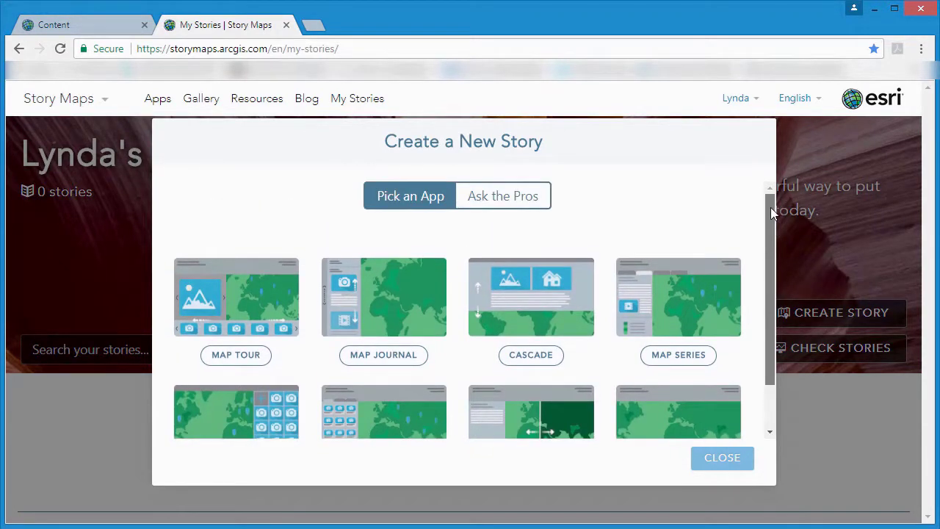
pyautogui.click(493, 203)
pyautogui.moveTo(769, 220)
pyautogui.mouseDown()
pyautogui.moveTo(769, 265)
pyautogui.moveTo(770, 205)
pyautogui.mouseUp()
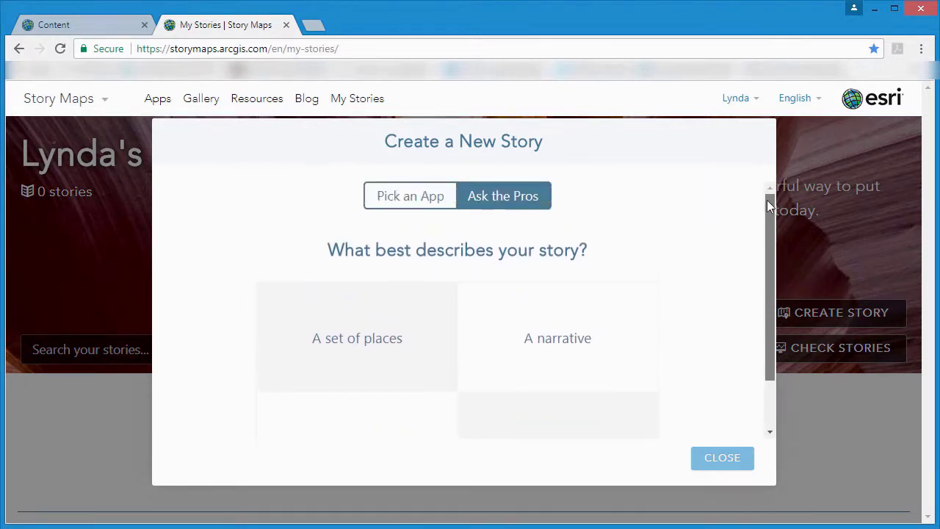
pyautogui.click(409, 198)
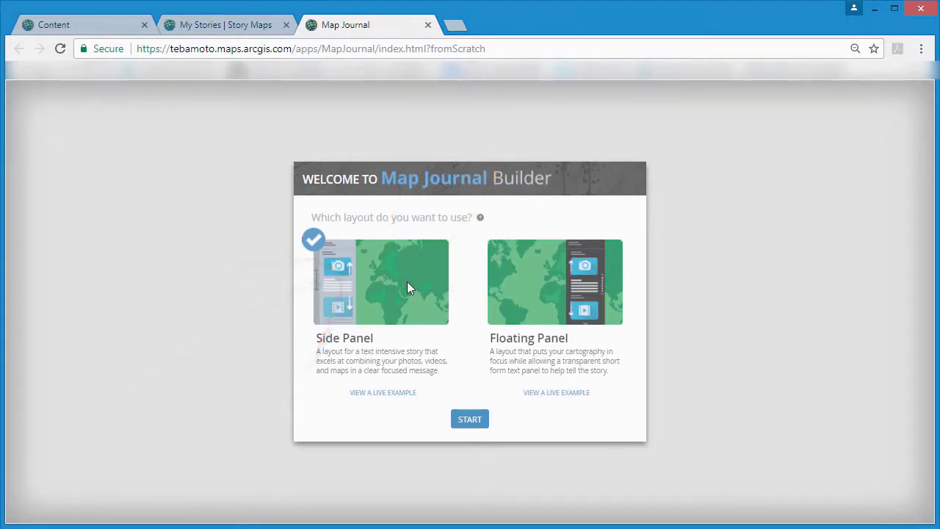
# Start a Side Panel journal and title it 'City of Lyon'
pyautogui.click(406, 282)
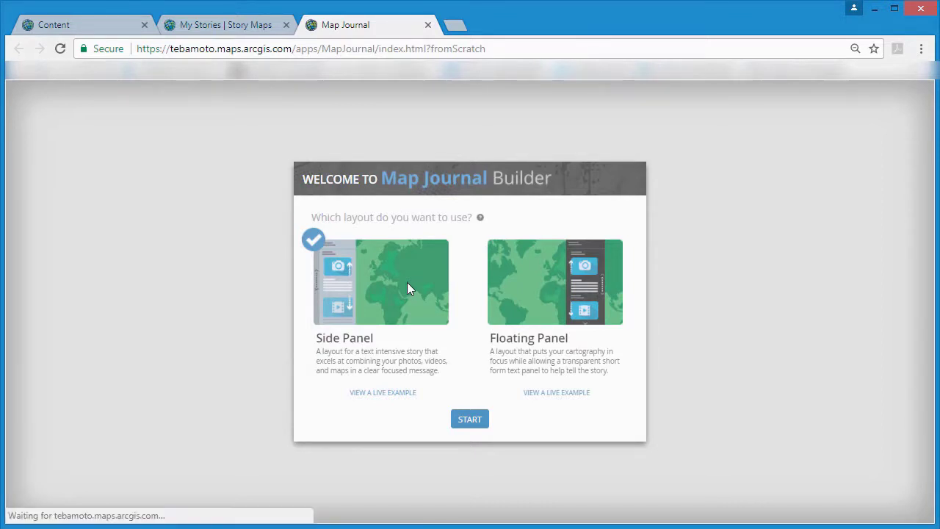
pyautogui.write('City of Lyon')
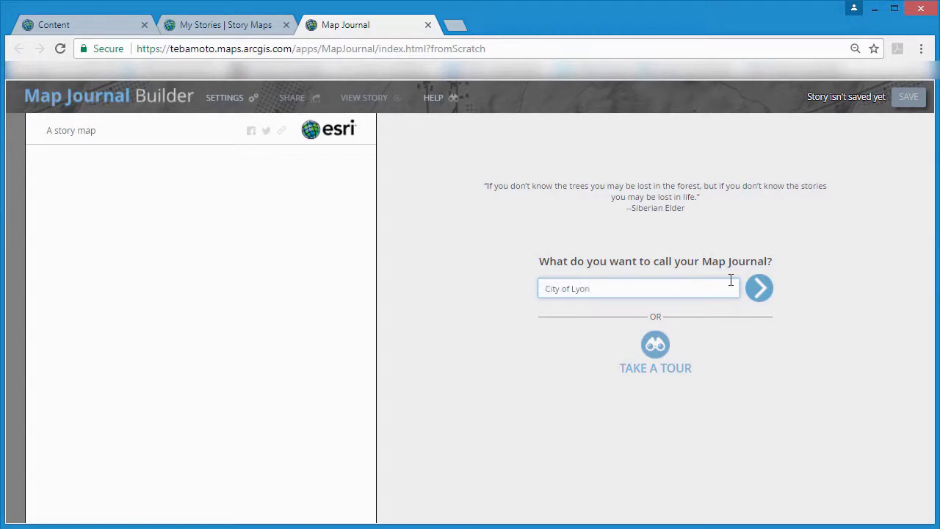
pyautogui.click(758, 291)
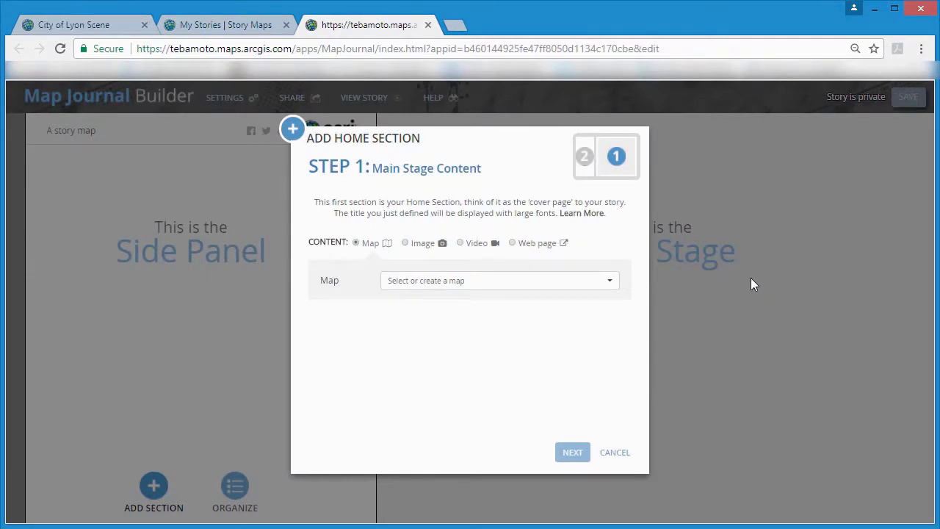
# Set the home section's main stage to the pasted web scene page
pyautogui.click(610, 281)
pyautogui.click(518, 248)
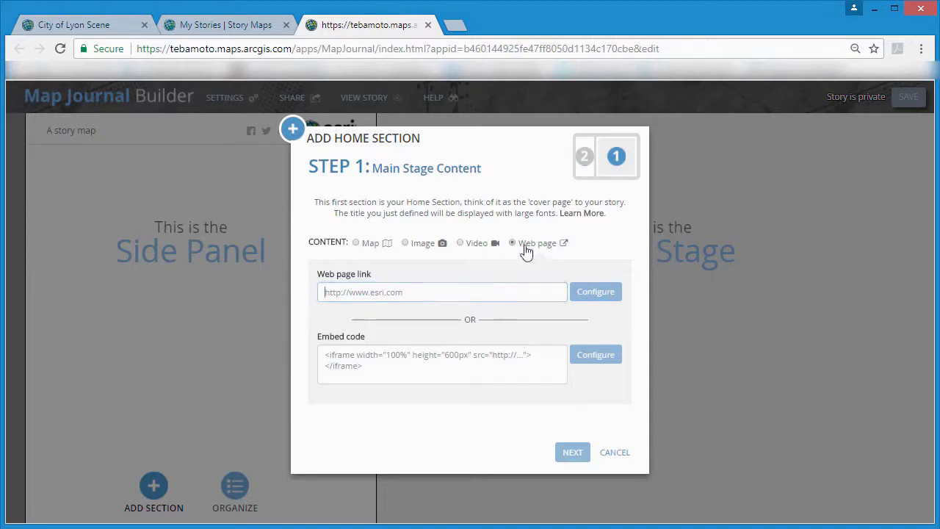
pyautogui.click(480, 291)
pyautogui.hotkey('ctrl', 'v')
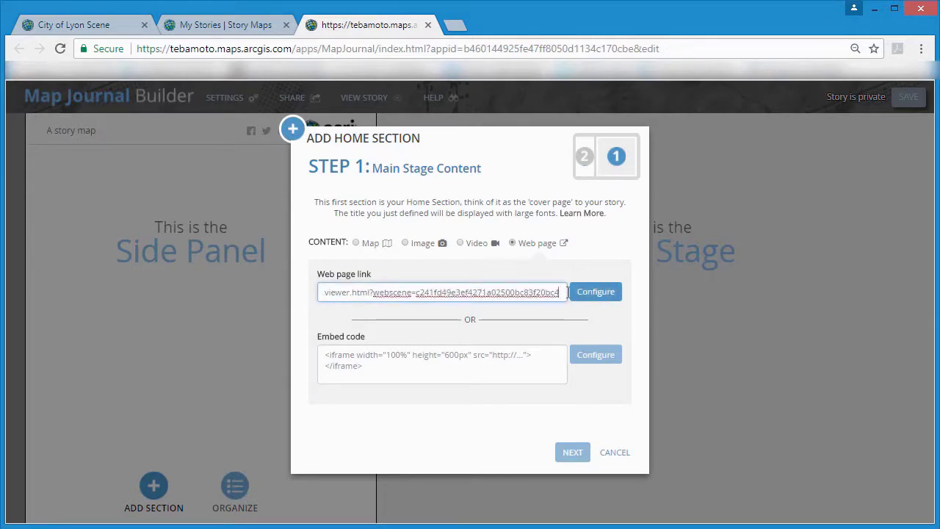
pyautogui.click(594, 293)
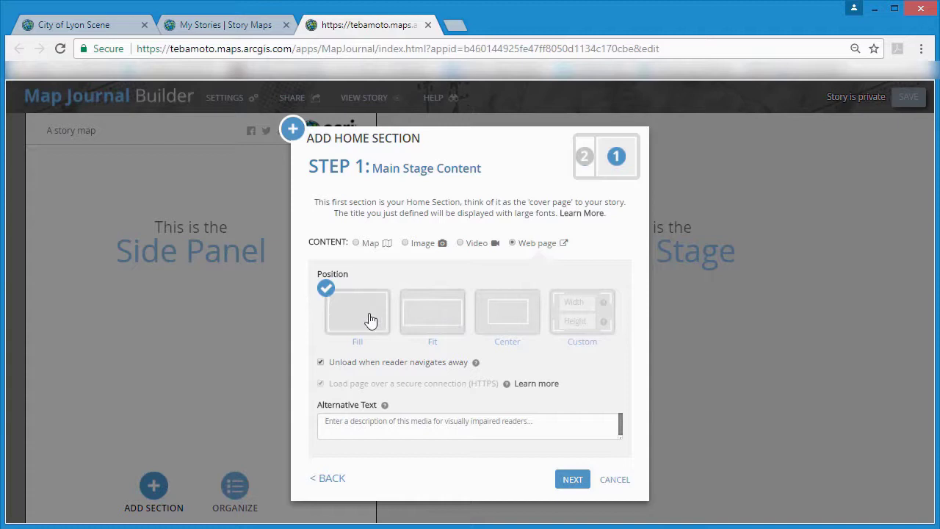
# Write the side panel intro beginning 'A story map is a great way to tell a compelling story'
pyautogui.click(568, 479)
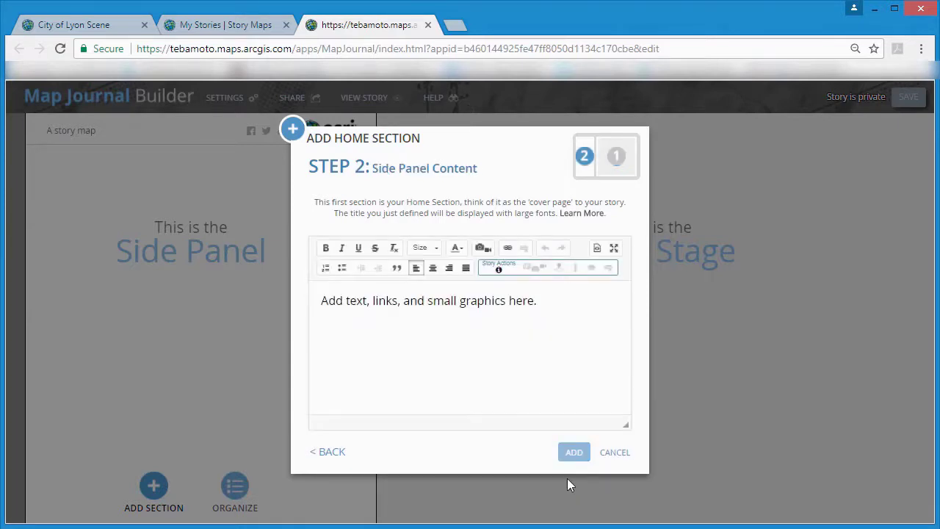
pyautogui.click(558, 306)
pyautogui.write('A story map is ')
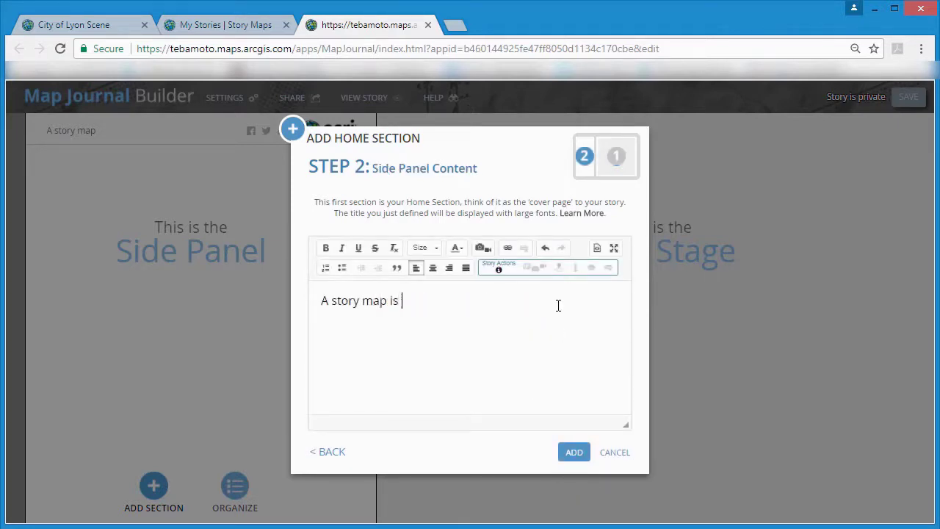
pyautogui.write('a great way to tell a co')
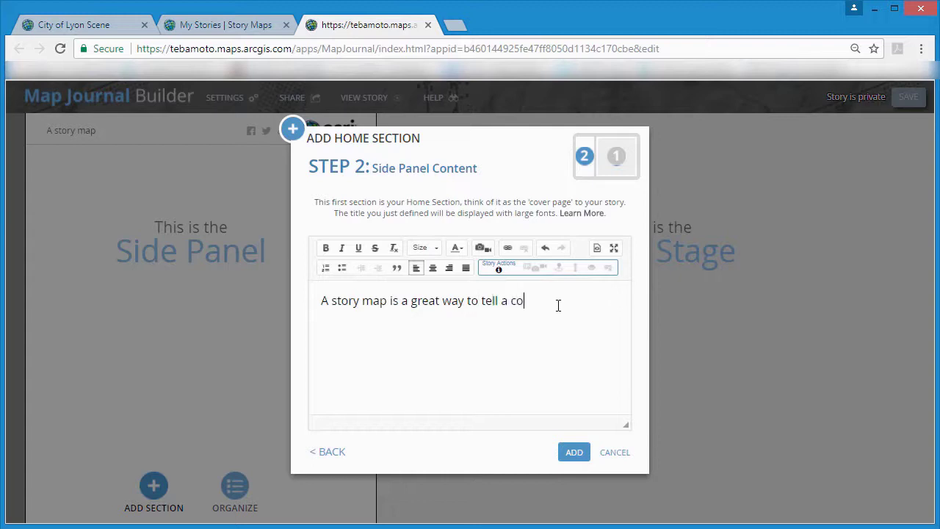
pyautogui.write('mpelling story, and communicate with different stakeholders. Harness the power of maps and geography to inspire and convince...')
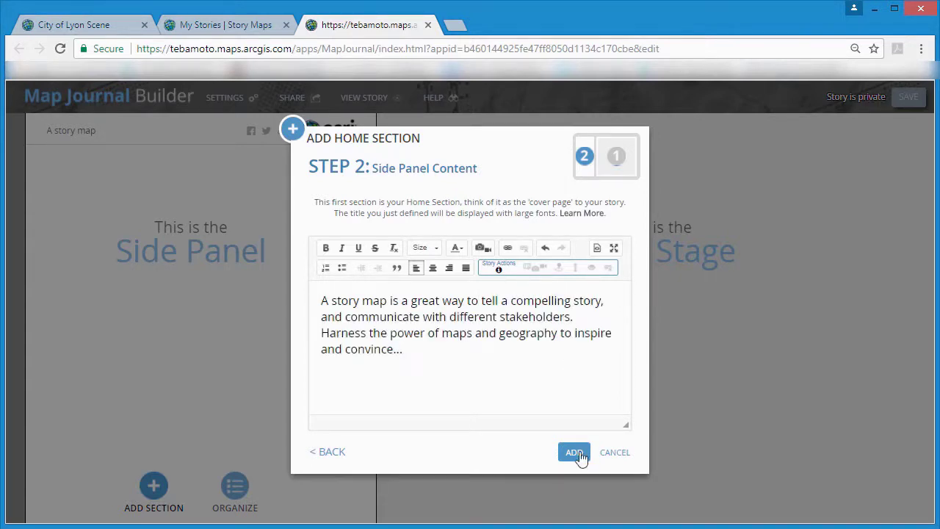
# Add the home section, then preview the scene's Parking View and Tree View slides
pyautogui.click(573, 452)
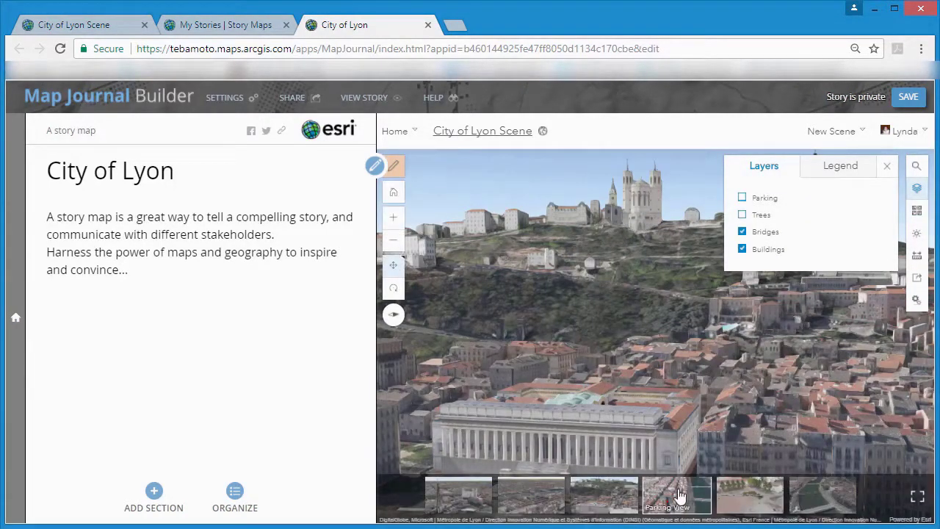
pyautogui.click(680, 496)
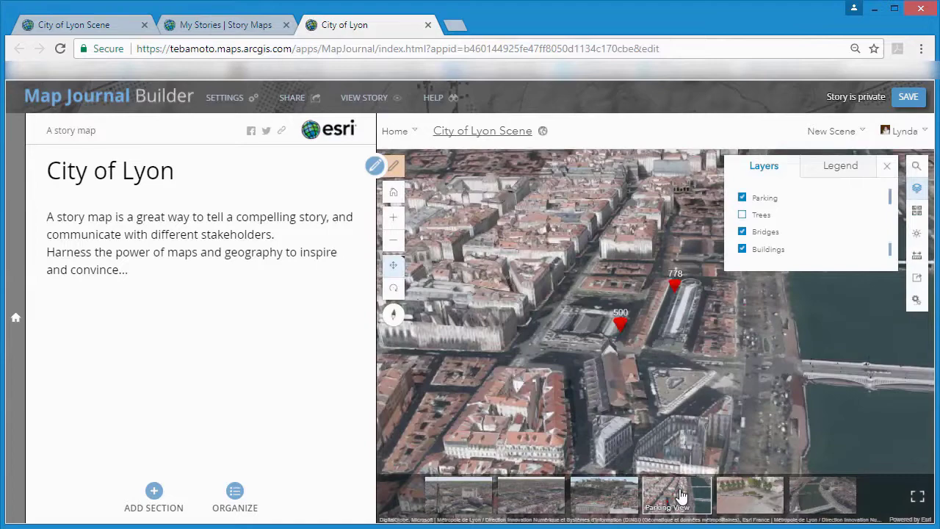
pyautogui.click(735, 498)
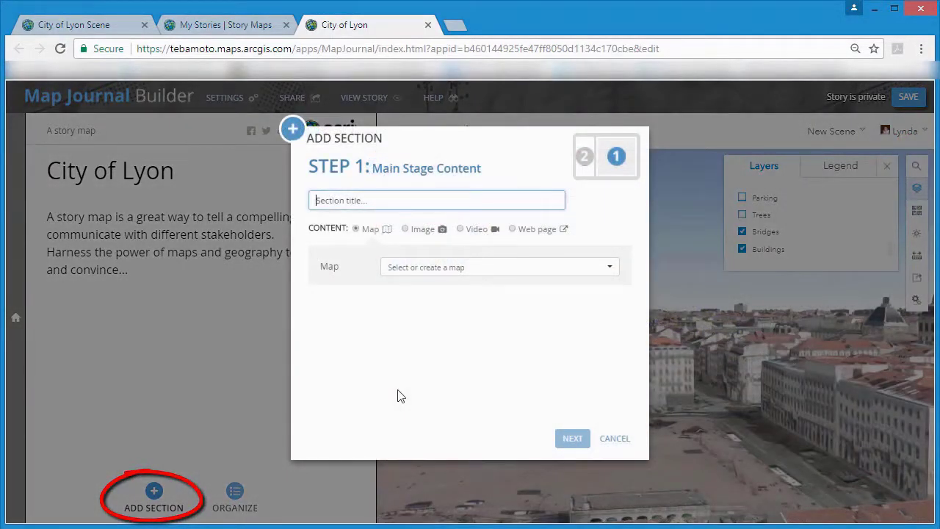
# Title the new section 'Planned Recreation Areas' and set its stage to the pasted ArcGIS item page
pyautogui.write('Planned Recreation Areas')
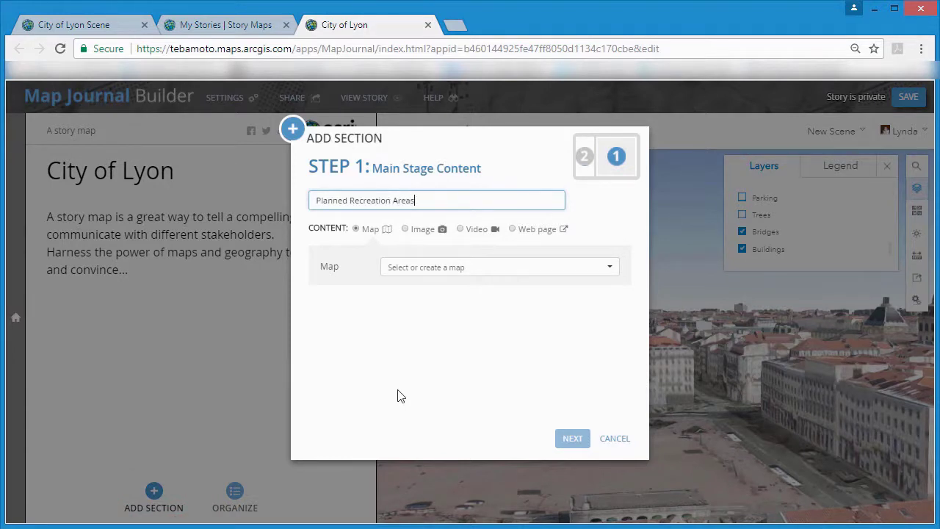
pyautogui.click(513, 228)
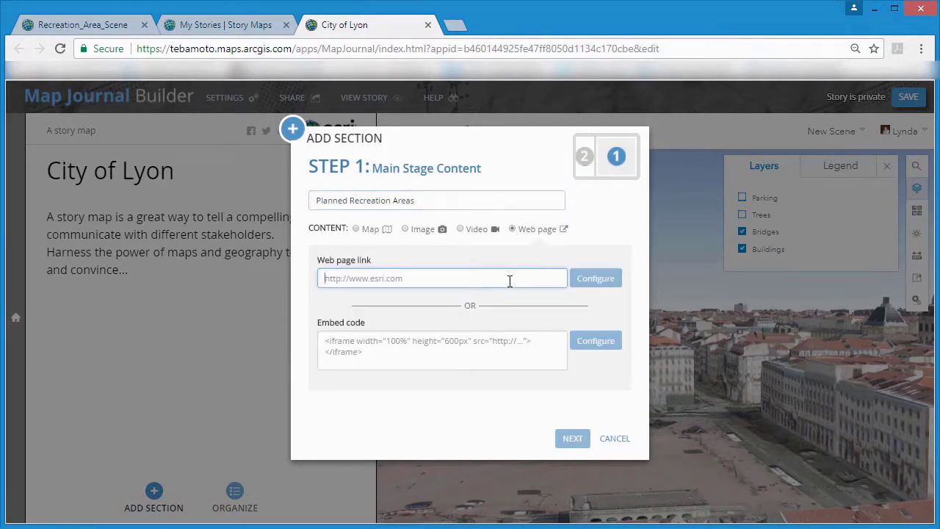
pyautogui.hotkey('ctrl', 'v')
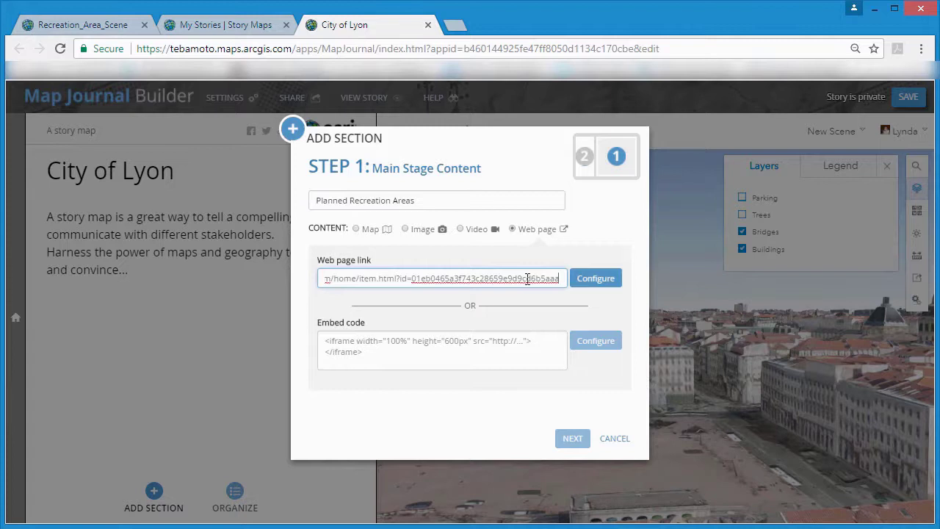
pyautogui.click(590, 283)
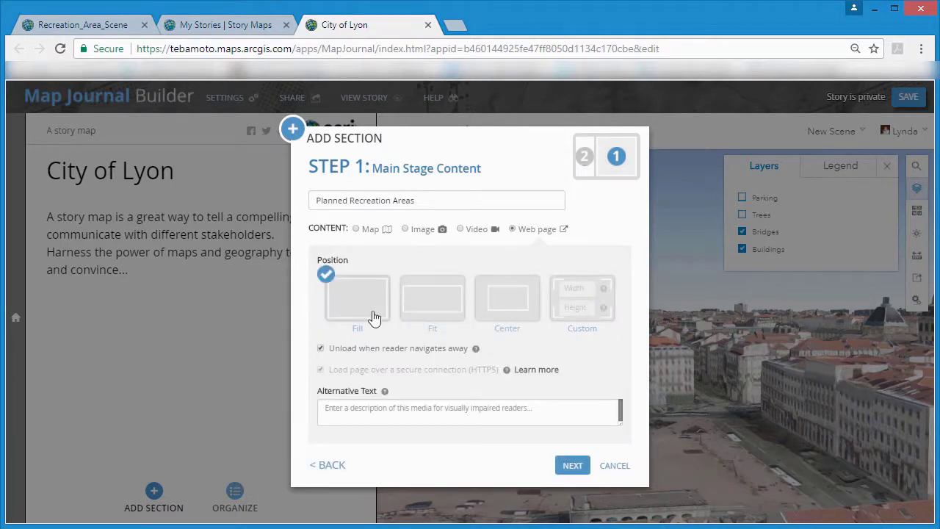
# Write side panel text about grassed recreation areas and storm water, then add the section
pyautogui.click(574, 466)
pyautogui.click(518, 333)
pyautogui.write('We')
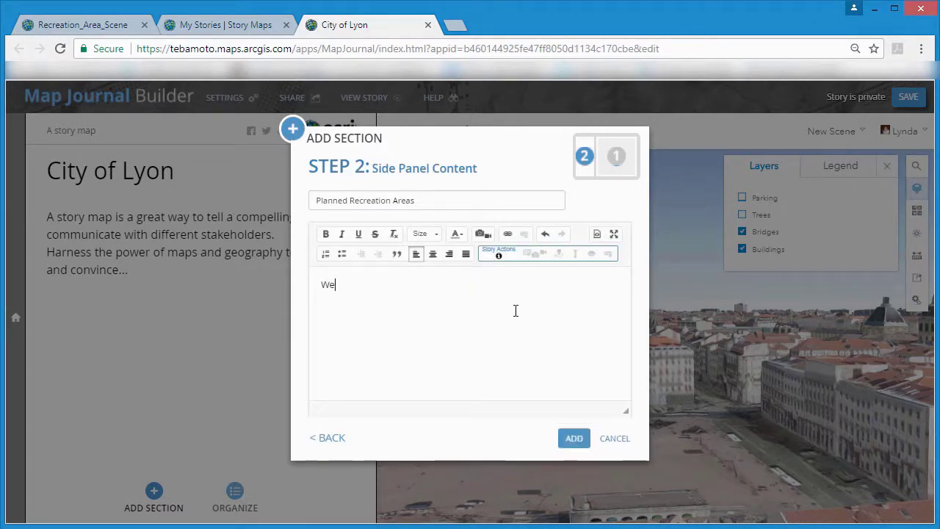
pyautogui.write(' want to add some grassed recreation areas to the un')
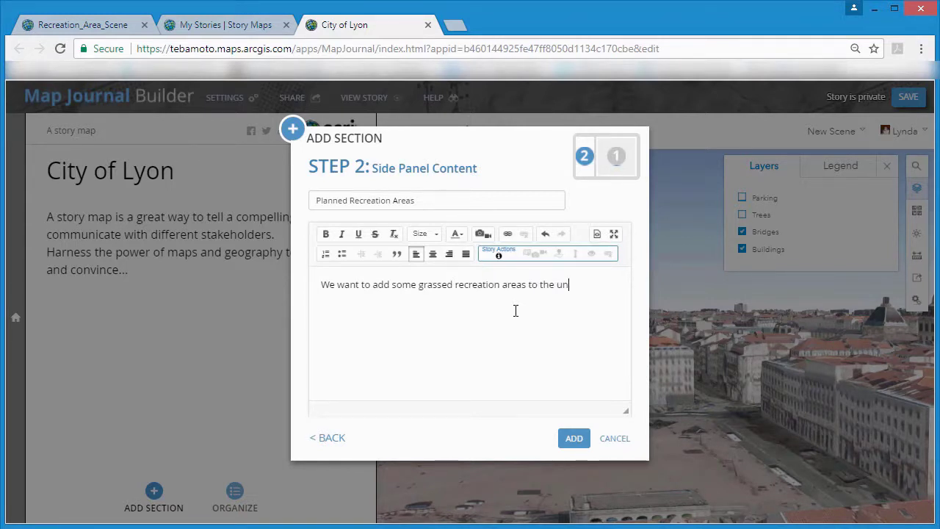
pyautogui.write('ty residence')
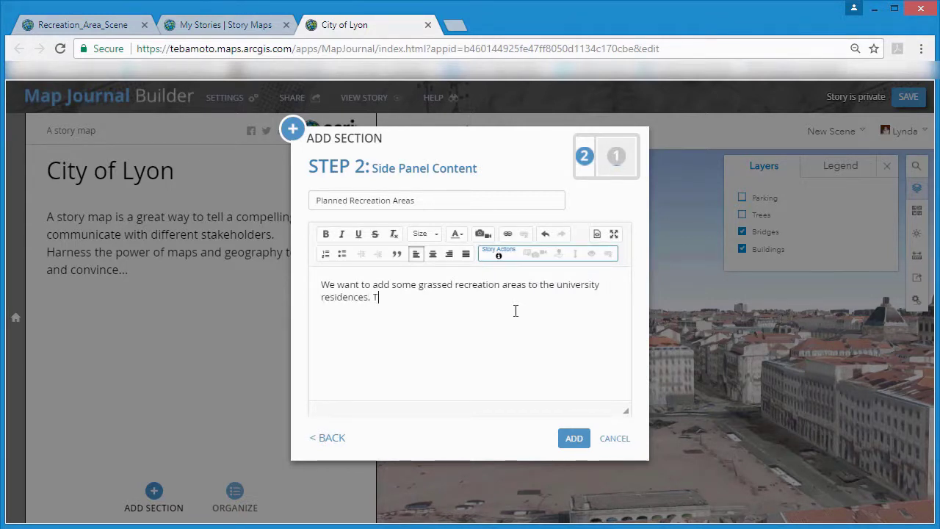
pyautogui.write('s. This will enhance the environment a')
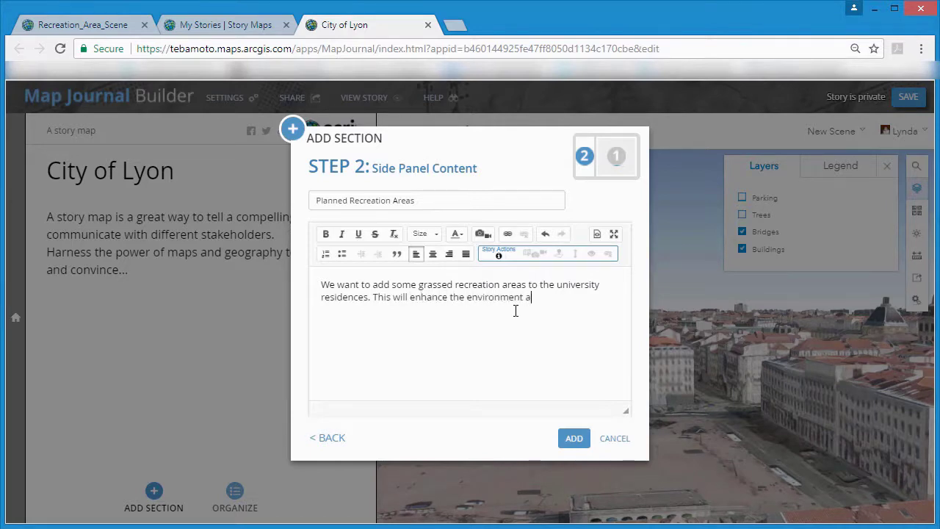
pyautogui.write('storm water runoff.')
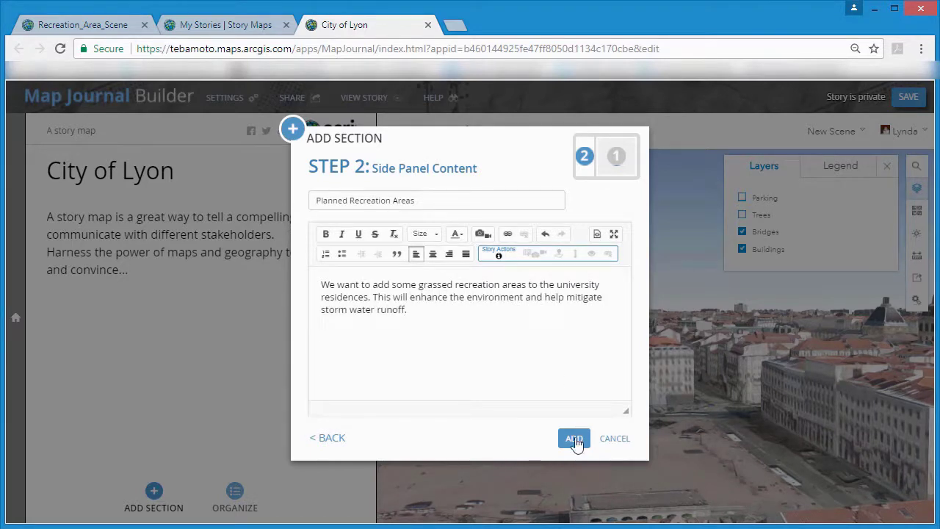
pyautogui.click(575, 441)
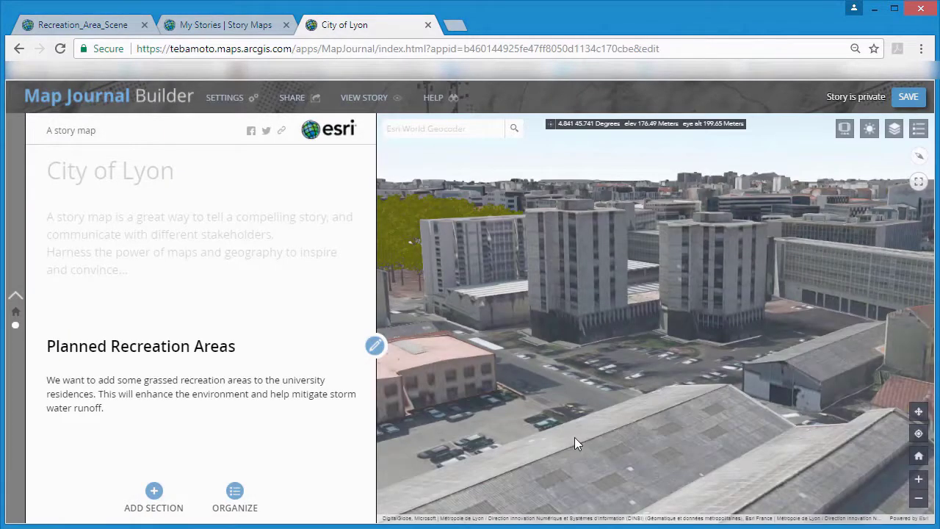
# Fly the scene to the Park Option A slide and reopen the section for editing
pyautogui.click(843, 128)
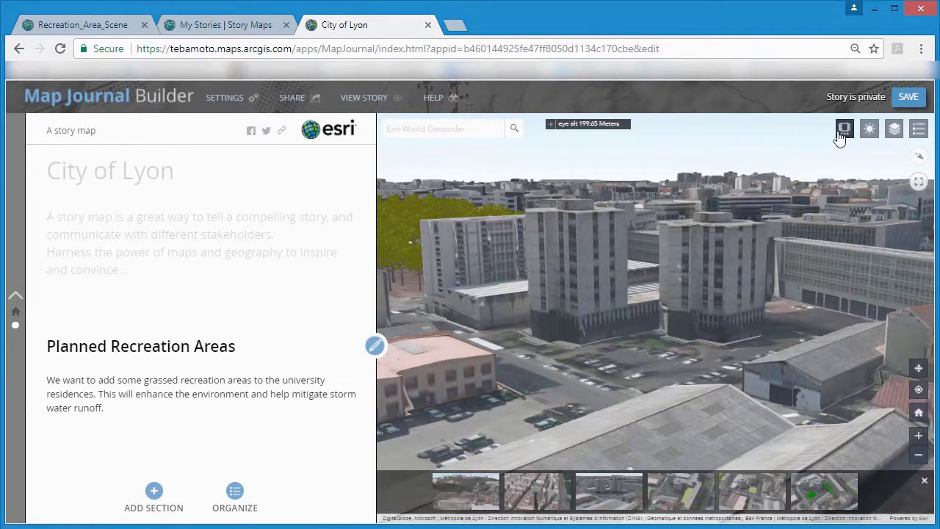
pyautogui.click(681, 499)
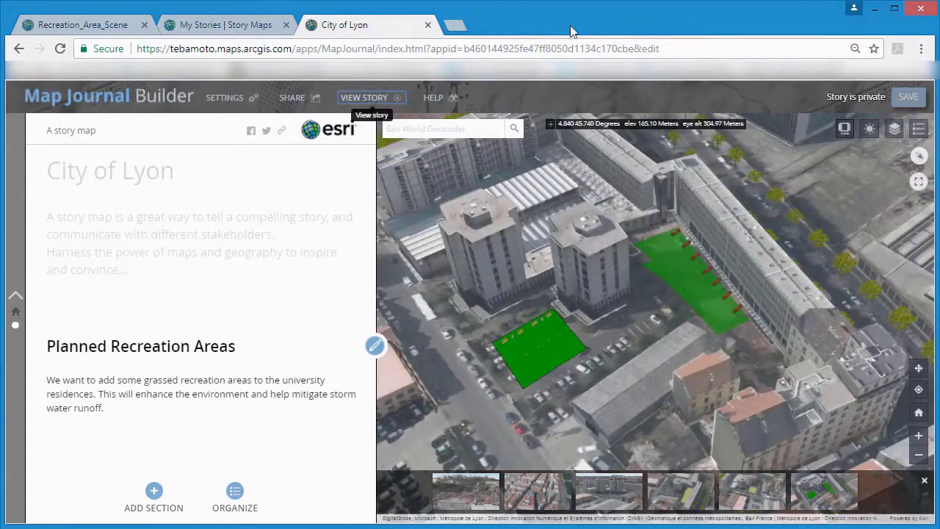
pyautogui.click(374, 345)
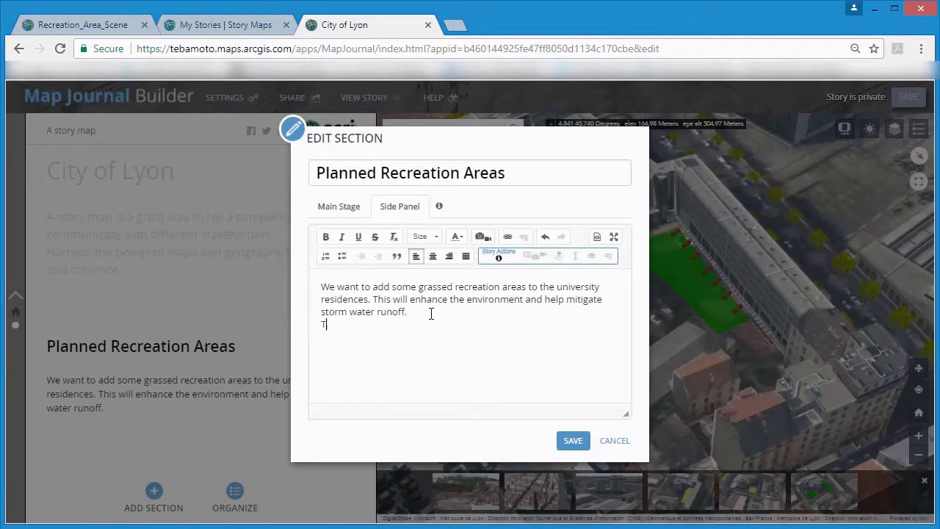
# Add the line 'Tell us what you think!' and a 'Click here for Option A' link
pyautogui.write('think!')
pyautogui.click(507, 237)
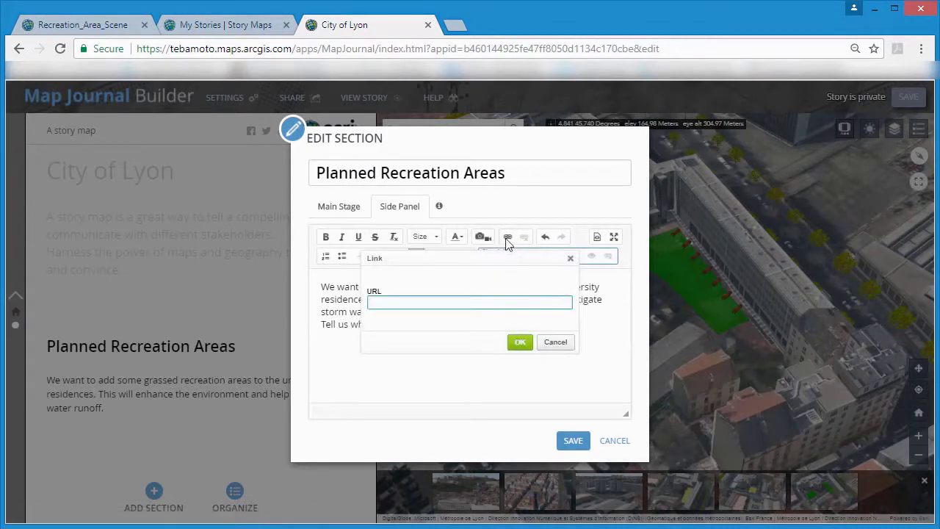
pyautogui.write('Click her')
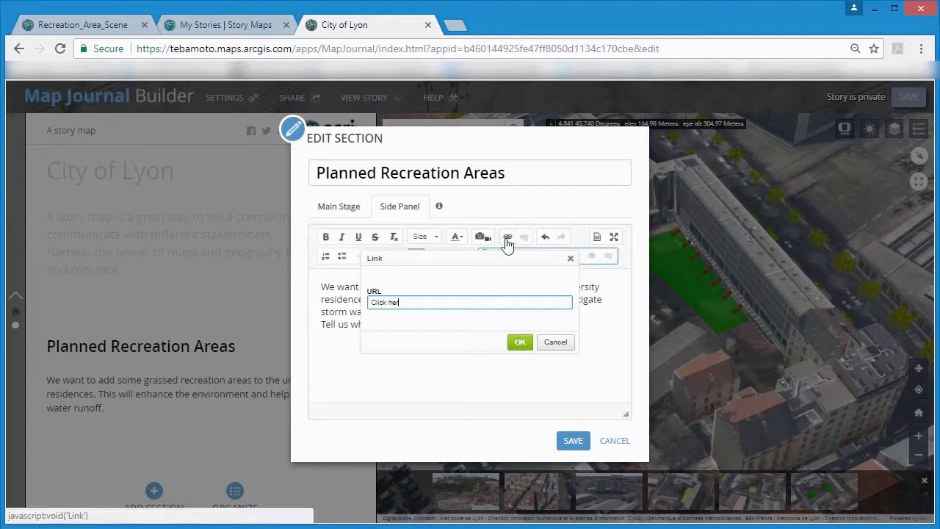
pyautogui.write('e for Option A')
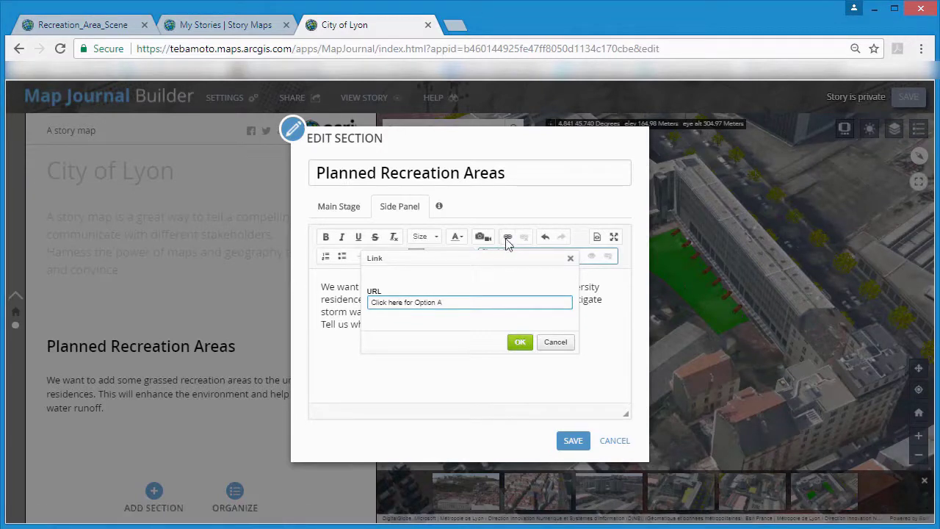
pyautogui.click(520, 342)
pyautogui.click(597, 236)
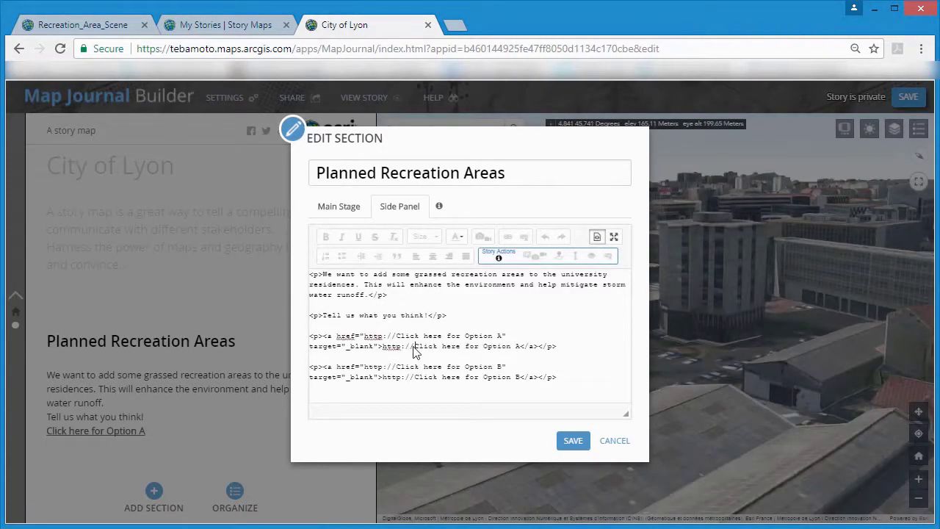
pyautogui.moveTo(414, 347); pyautogui.dragTo(385, 348)
pyautogui.press('Delete')
pyautogui.moveTo(415, 377); pyautogui.dragTo(388, 378)
pyautogui.press('Delete')
pyautogui.click(570, 440)
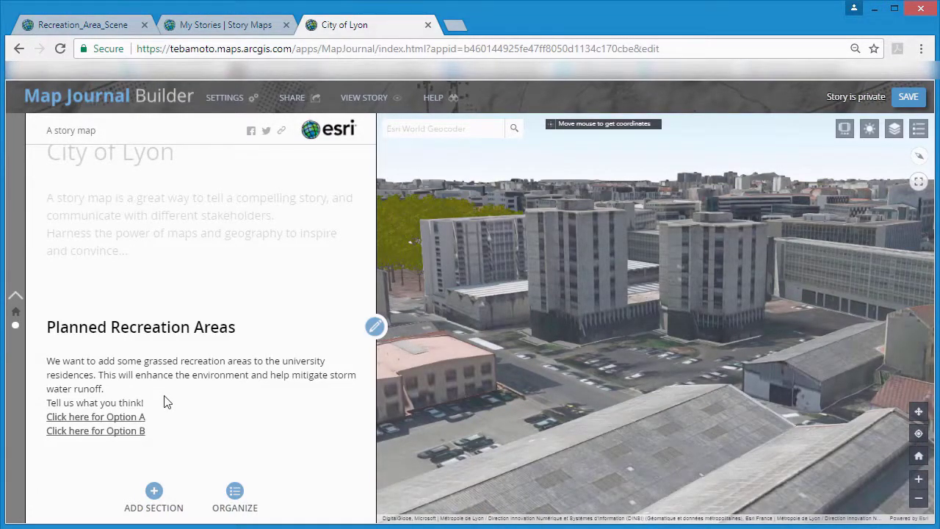
# Save the story, fly to the green Park Option A view, and open Sun/Shade Analysis
pyautogui.click(908, 96)
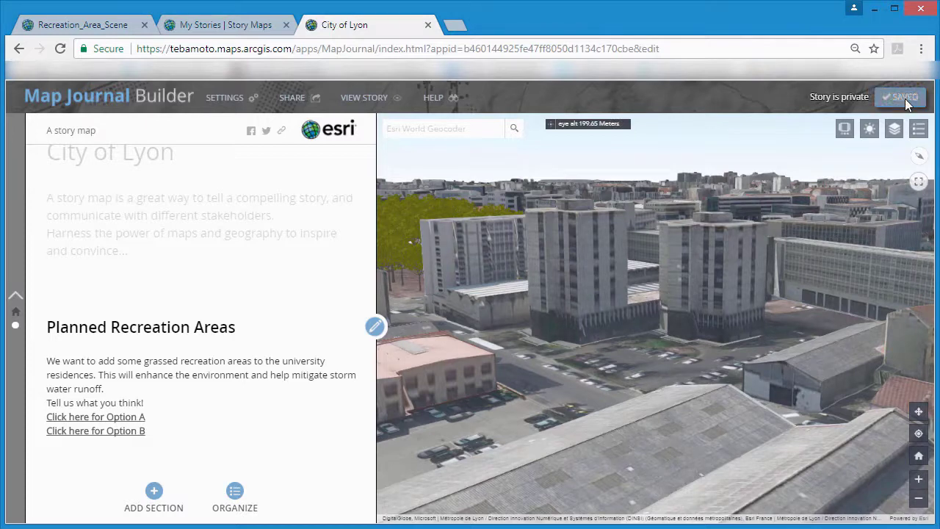
pyautogui.click(845, 128)
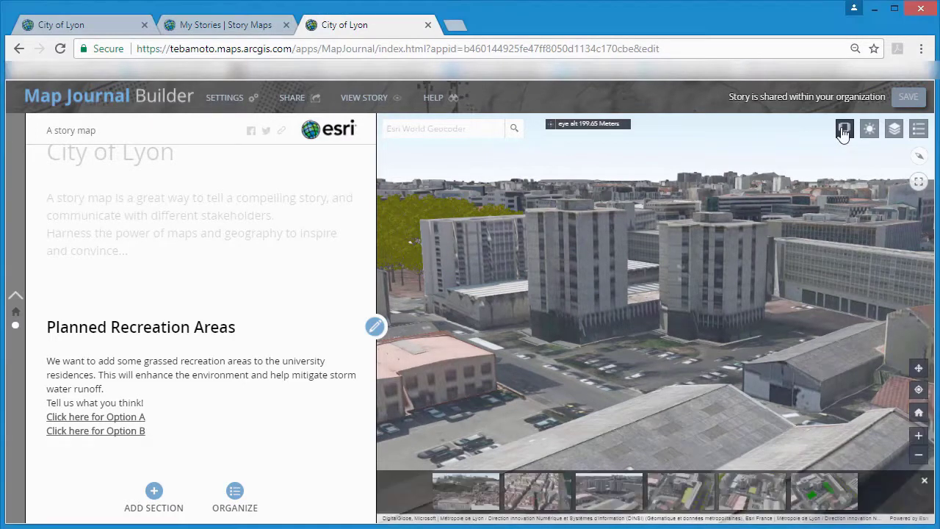
pyautogui.click(682, 490)
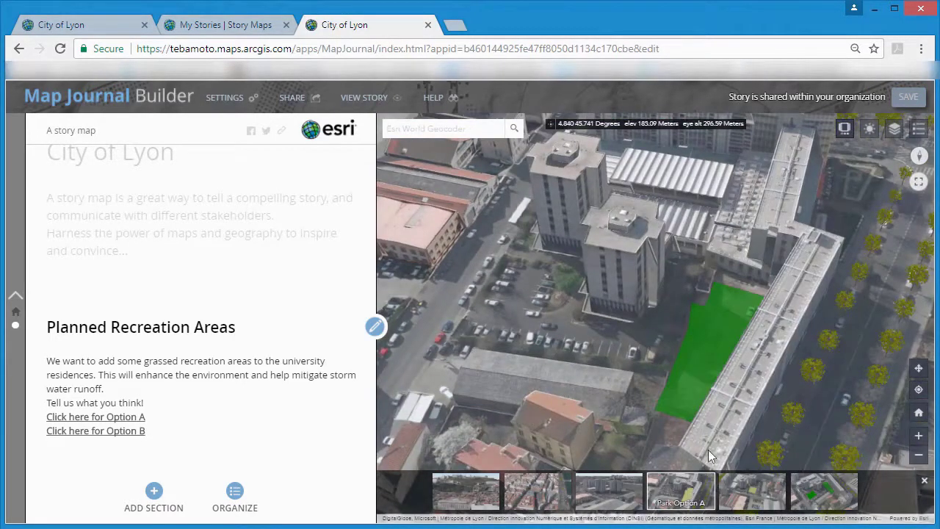
pyautogui.click(870, 130)
pyautogui.moveTo(775, 156); pyautogui.dragTo(619, 272)
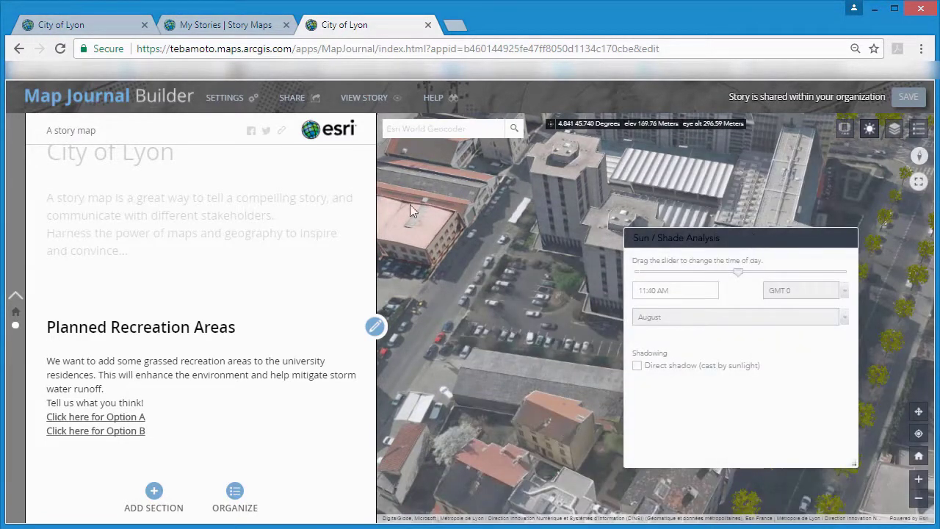
# Set the side panel layout to Small (30% / 70%) and apply it
pyautogui.click(224, 100)
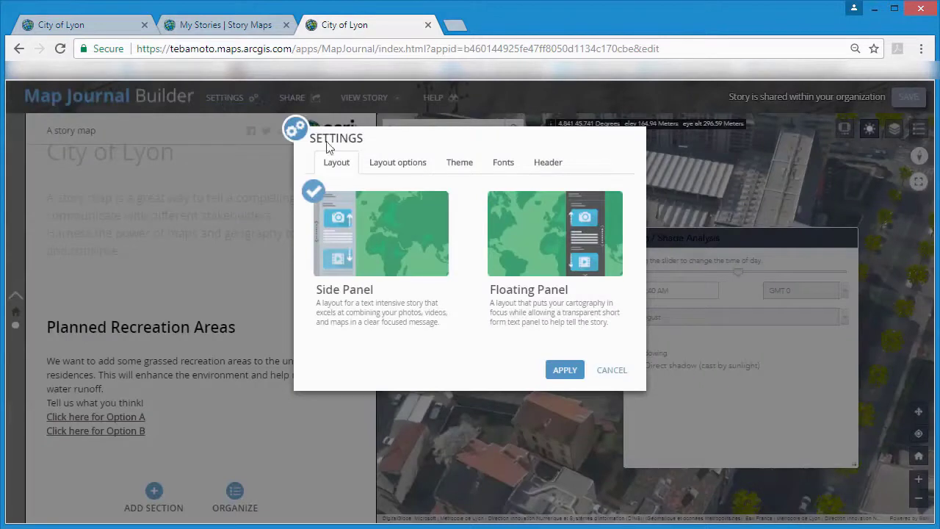
pyautogui.click(393, 165)
pyautogui.click(465, 193)
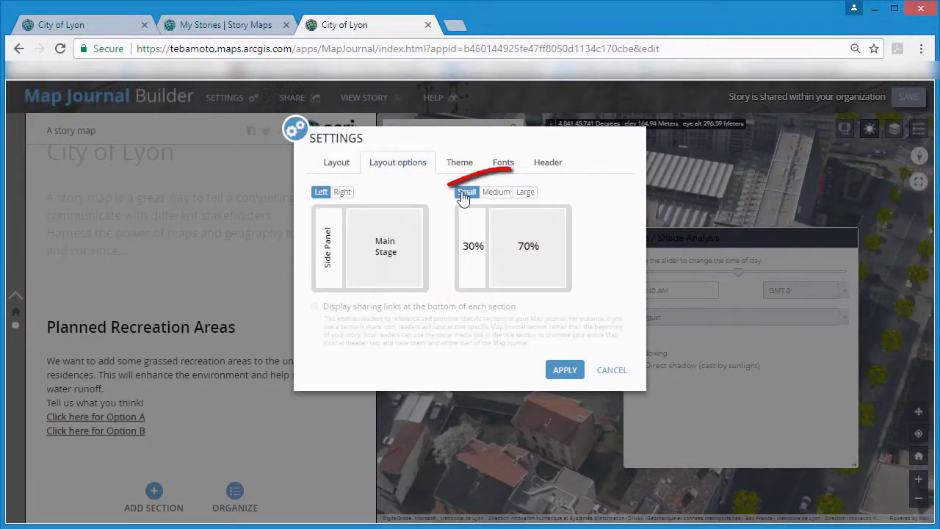
pyautogui.click(526, 192)
pyautogui.click(466, 195)
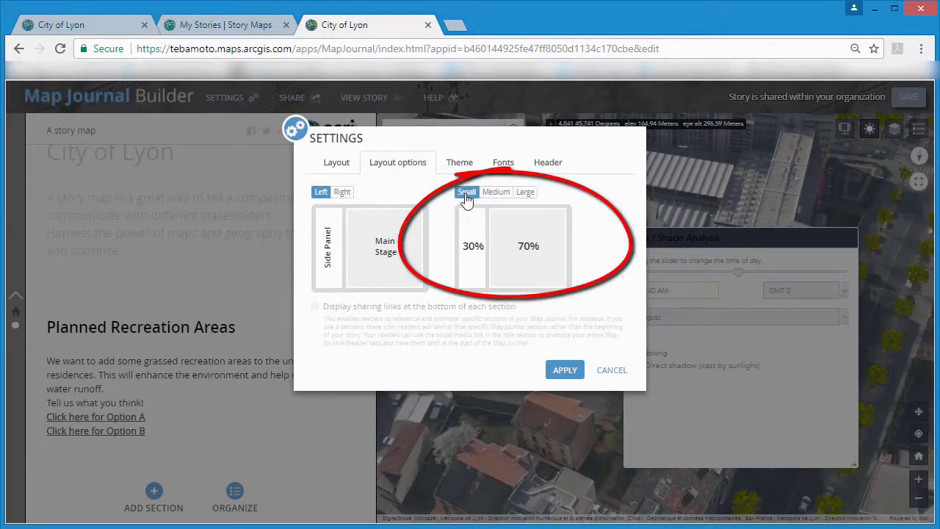
pyautogui.click(564, 370)
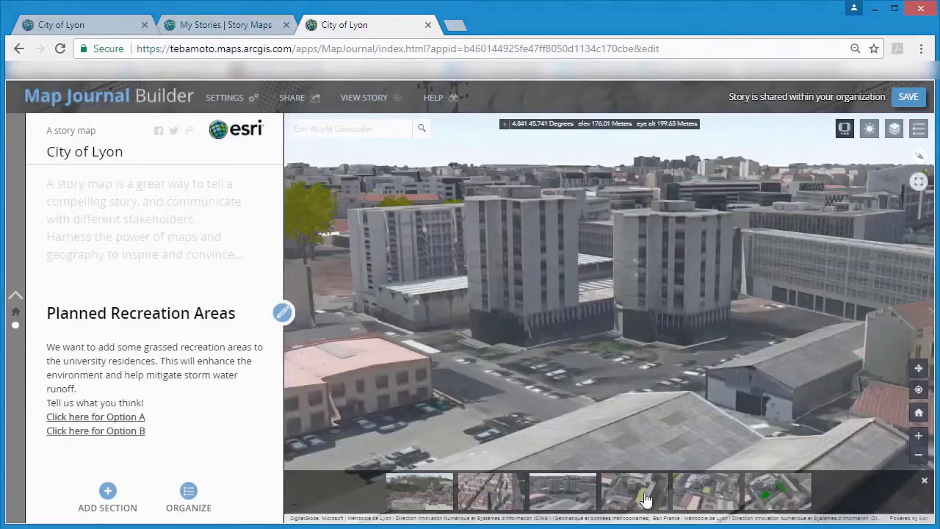
# Return to Park Option A and move the Sun/Shade Analysis panel off the green area
pyautogui.click(644, 499)
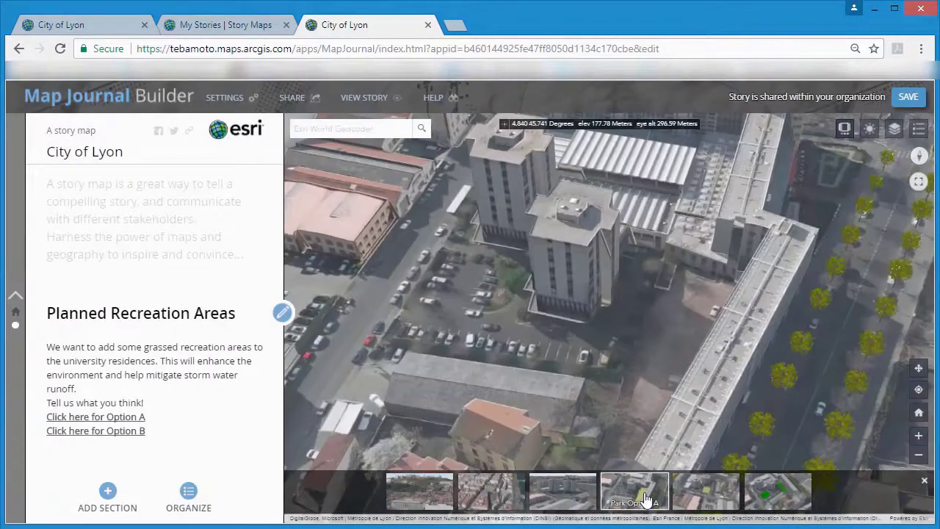
pyautogui.click(869, 128)
pyautogui.moveTo(833, 153); pyautogui.dragTo(472, 292)
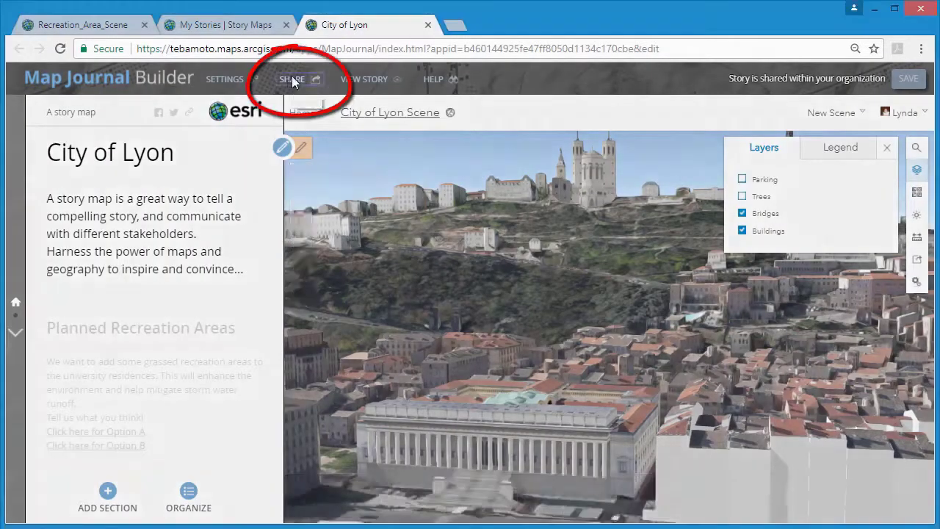
# Switch sharing from Private back to Organization and copy the story's short URL
pyautogui.click(291, 76)
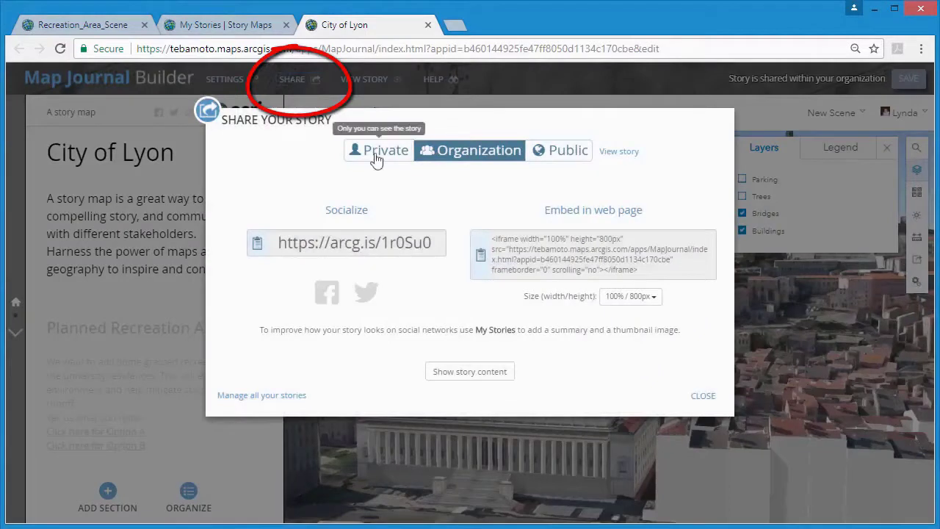
pyautogui.click(375, 158)
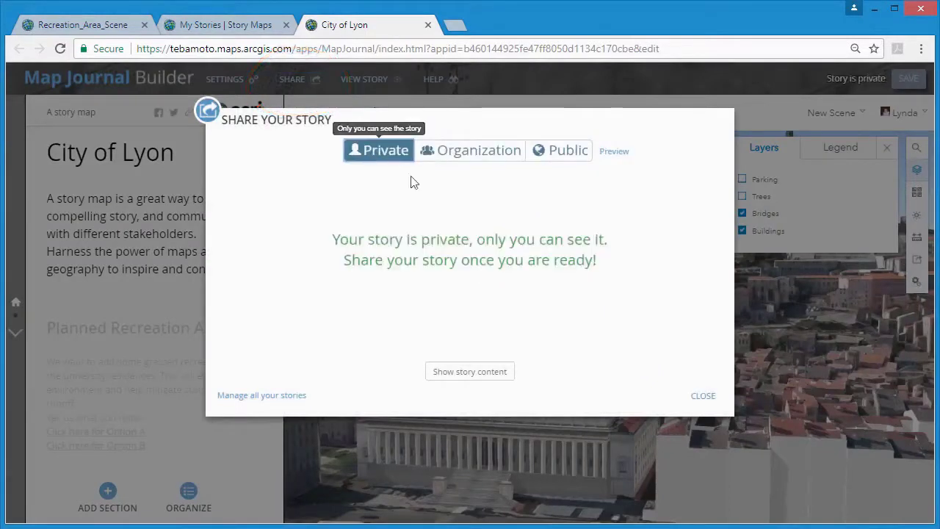
pyautogui.click(487, 153)
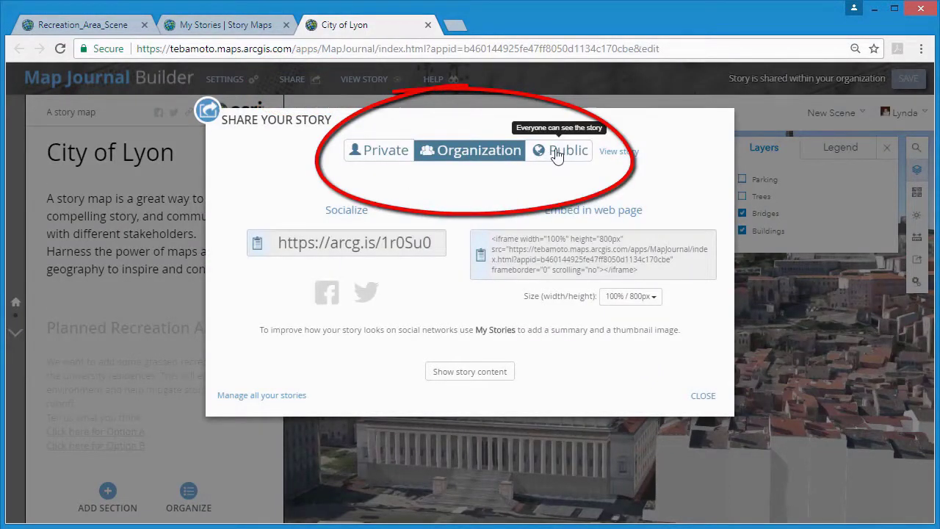
pyautogui.click(257, 243)
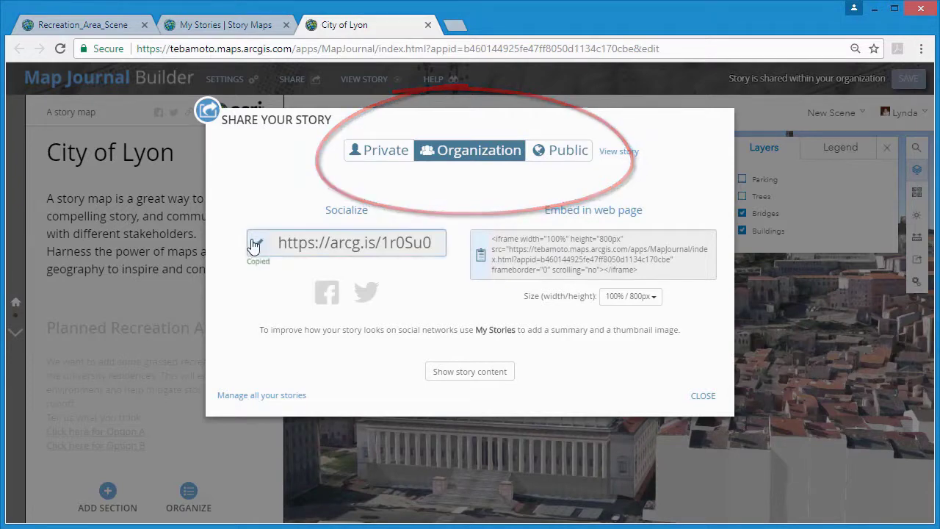
# Open the live story and inspect the Parking Bourse car park from the Parking View slide
pyautogui.click(706, 401)
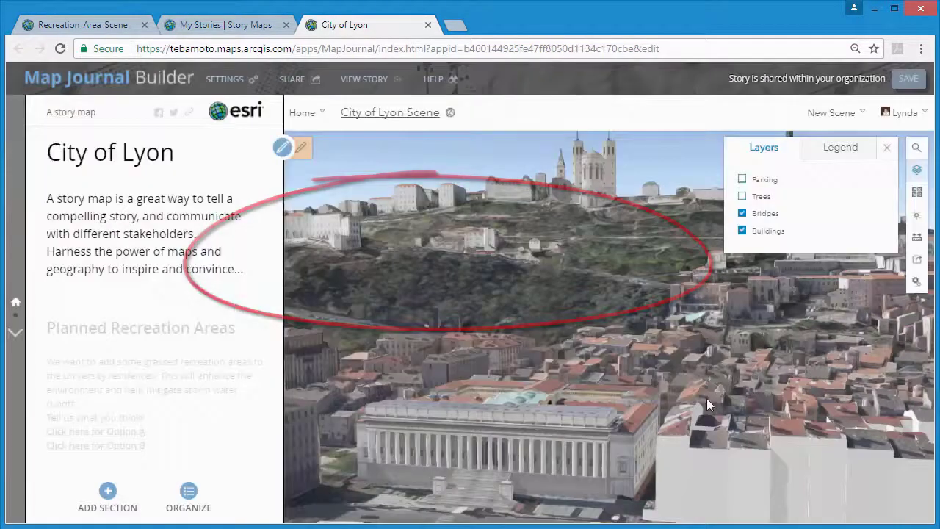
pyautogui.click(364, 79)
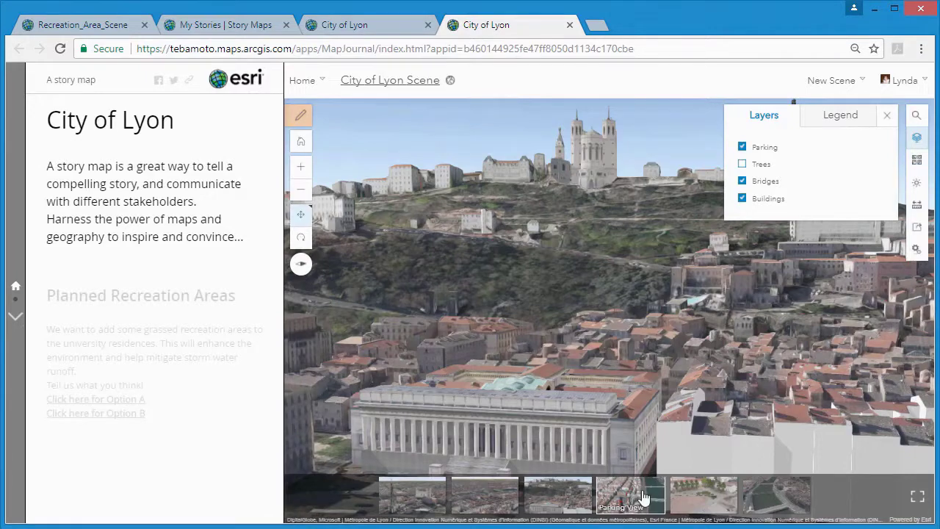
pyautogui.click(643, 497)
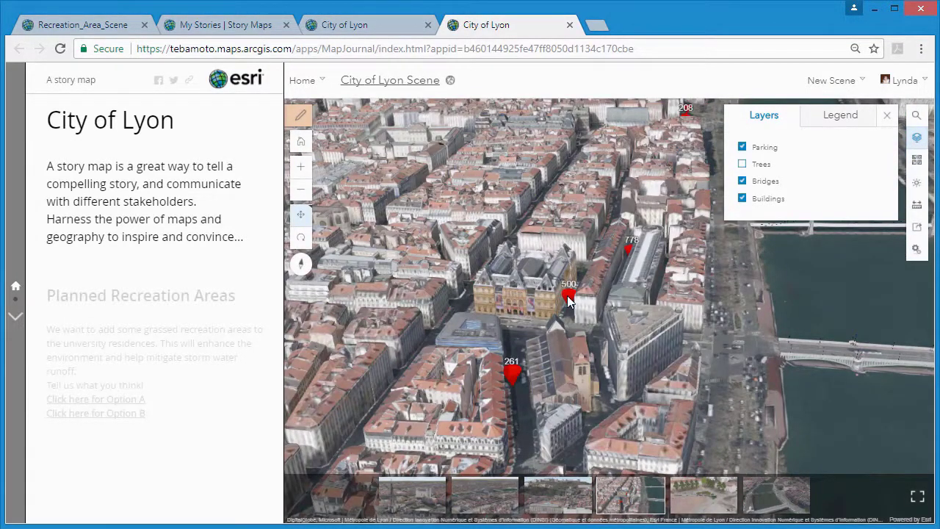
pyautogui.click(567, 295)
pyautogui.scroll(-3, 663, 218)
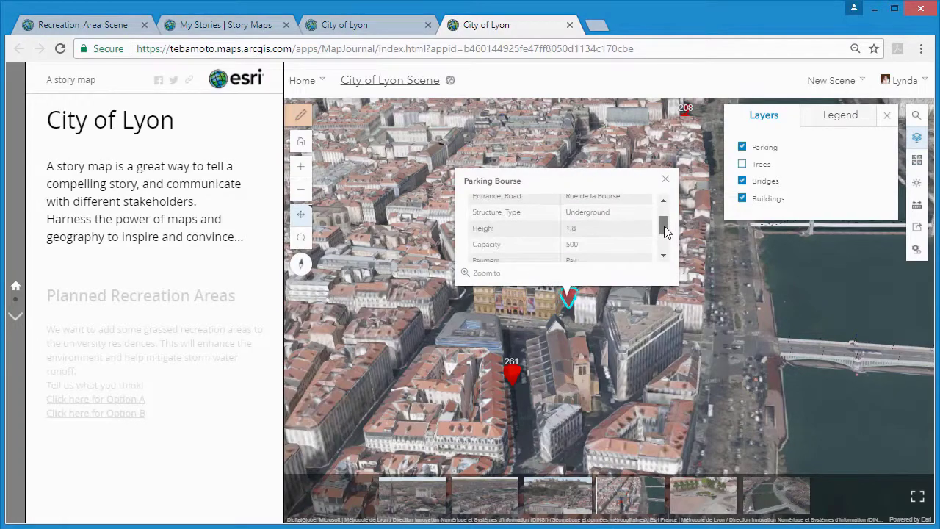
pyautogui.click(665, 181)
# View the Tree View slide, then show Park Option A in Planned Recreation Areas
pyautogui.click(693, 492)
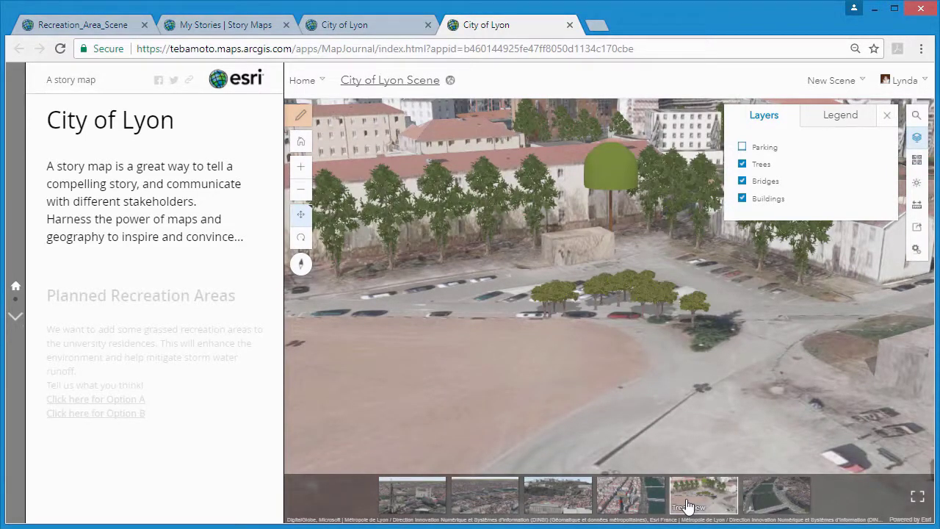
pyautogui.click(16, 318)
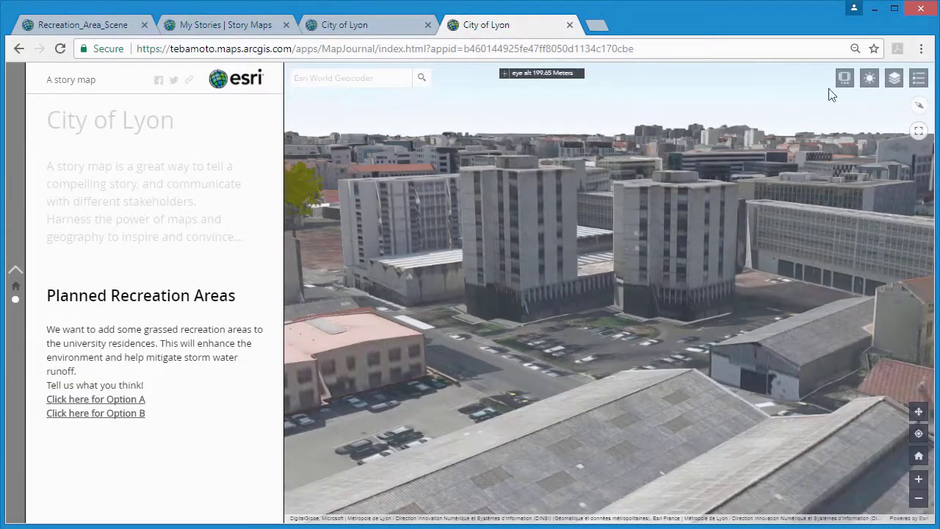
pyautogui.click(843, 79)
pyautogui.click(636, 492)
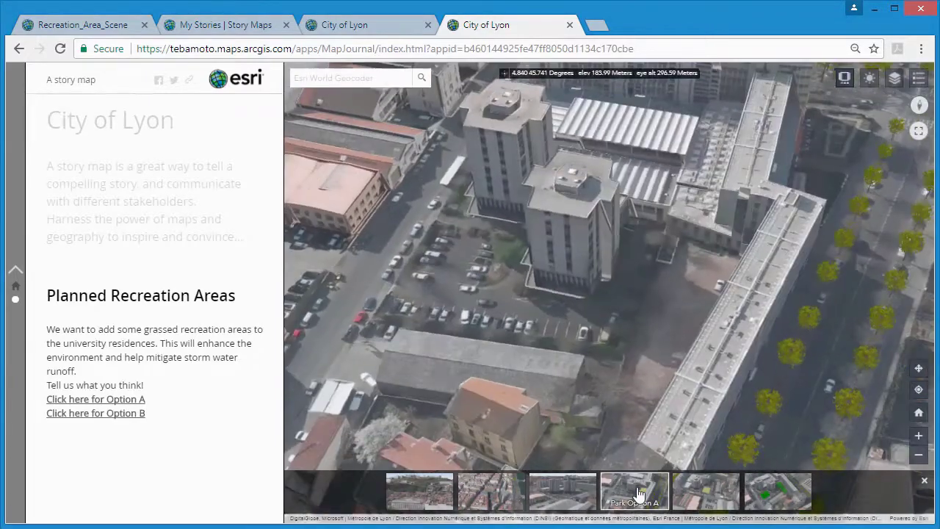